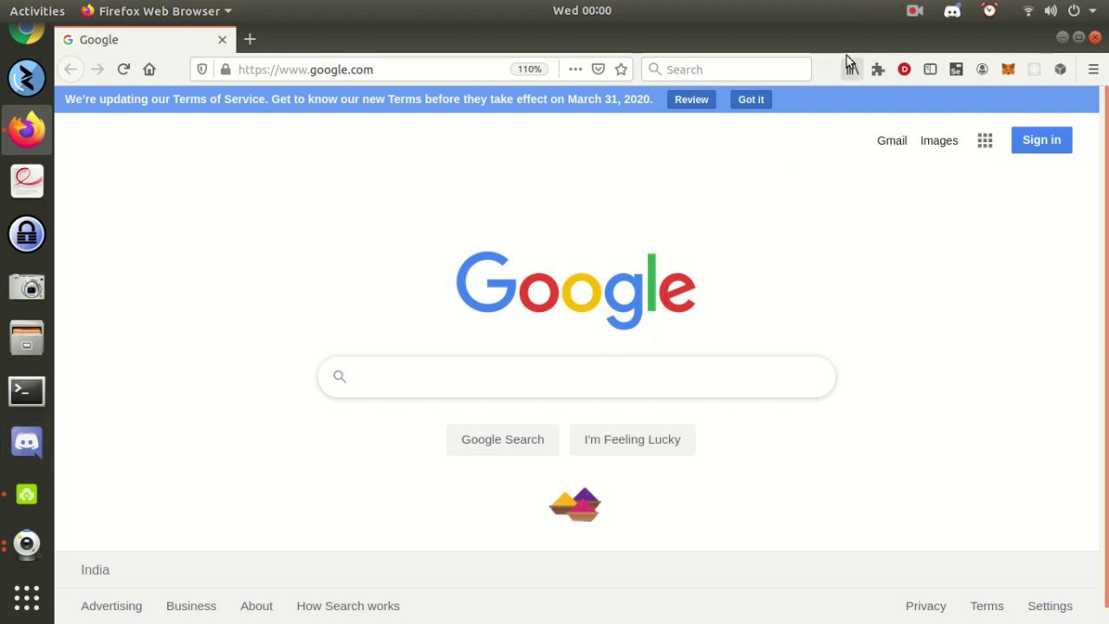
Quit Discord from the tray and pin the Guvcview camera preview window Always on Top
left_click(951, 12)
left_click(943, 203)
left_click(26, 543)
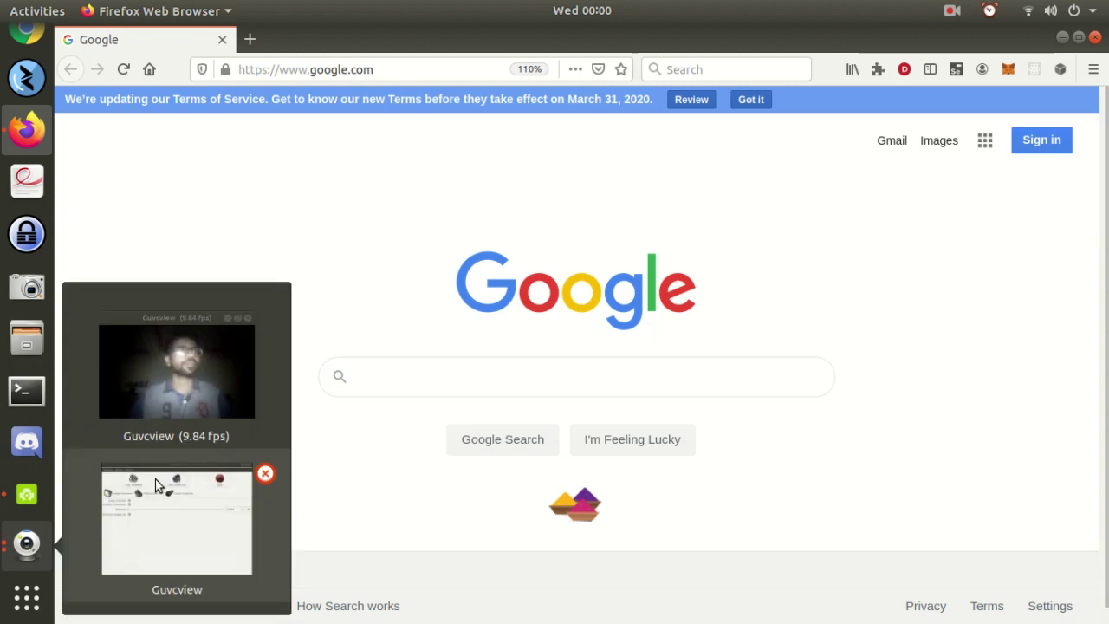
left_click(202, 402)
right_click(901, 422)
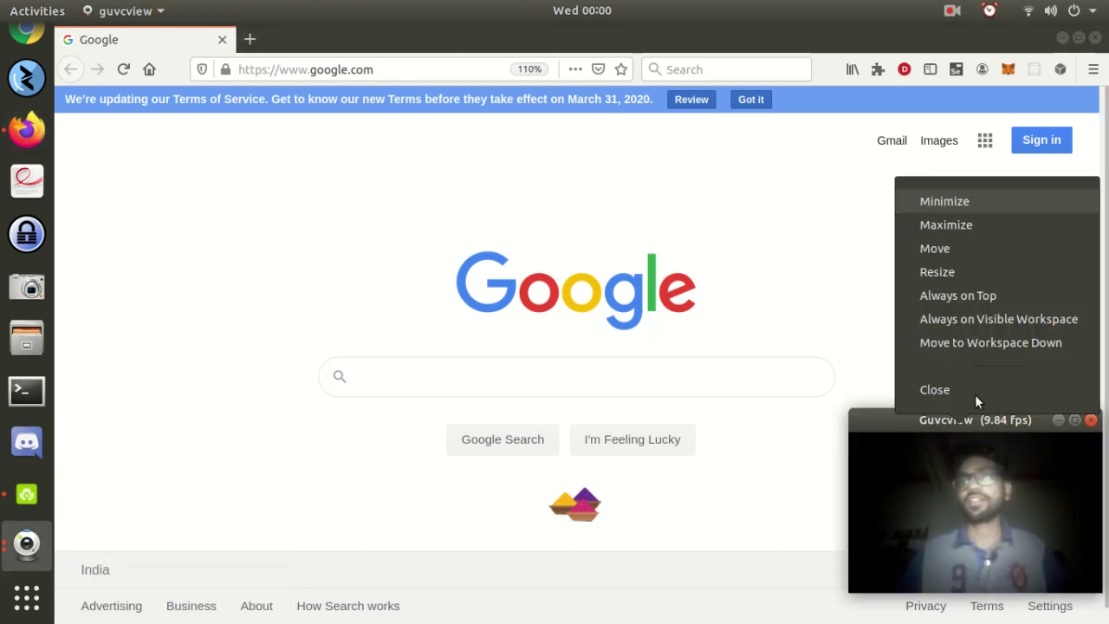
left_click(979, 297)
Minimise the browser, raise the brightness, and move the DroidCam Client window up near the top
left_click(1063, 38)
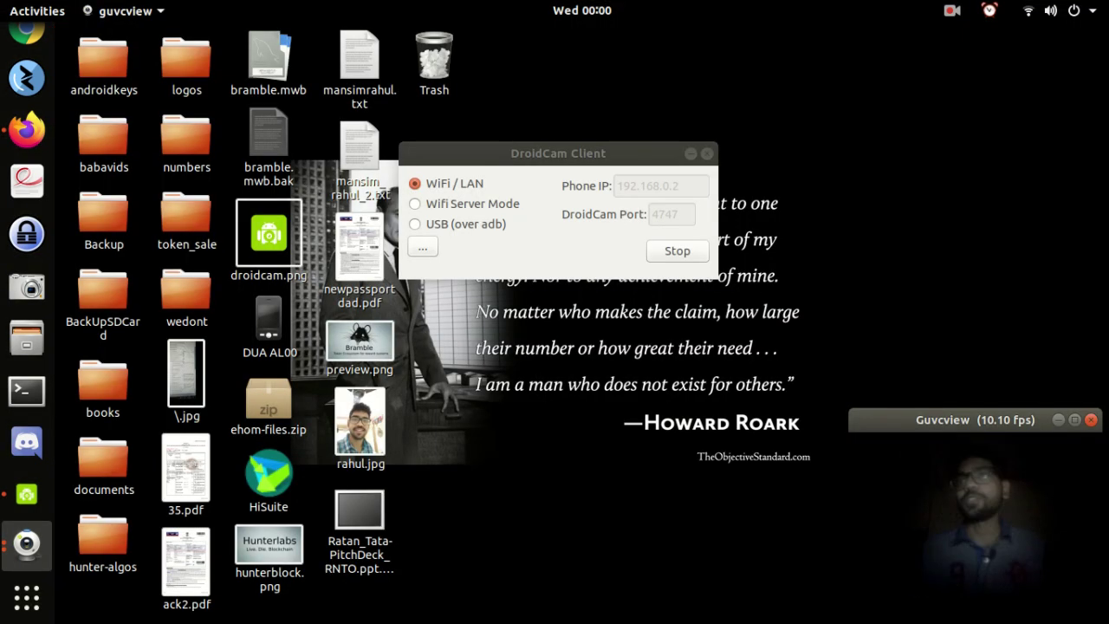
key("XF86MonBrightnessUp")
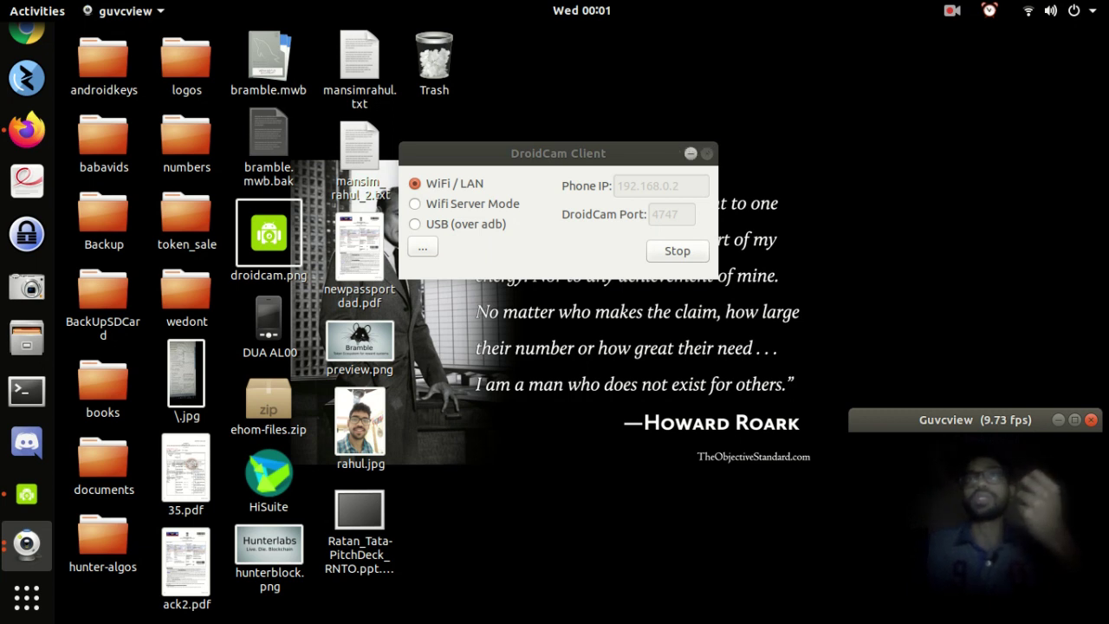
mouse_move(639, 153)
left_mouse_down()
mouse_move(619, 7)
mouse_move(625, 109)
left_mouse_up()
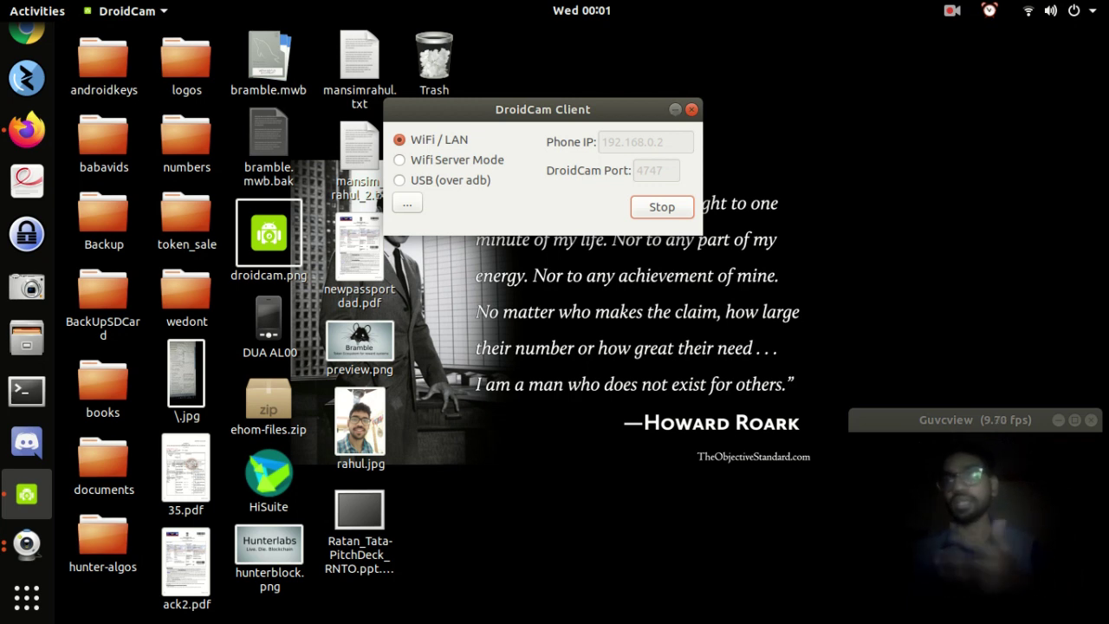
Search Google for 'Droidcam' and open the DroidCam Play Store result
left_click(26, 132)
type("Dro")
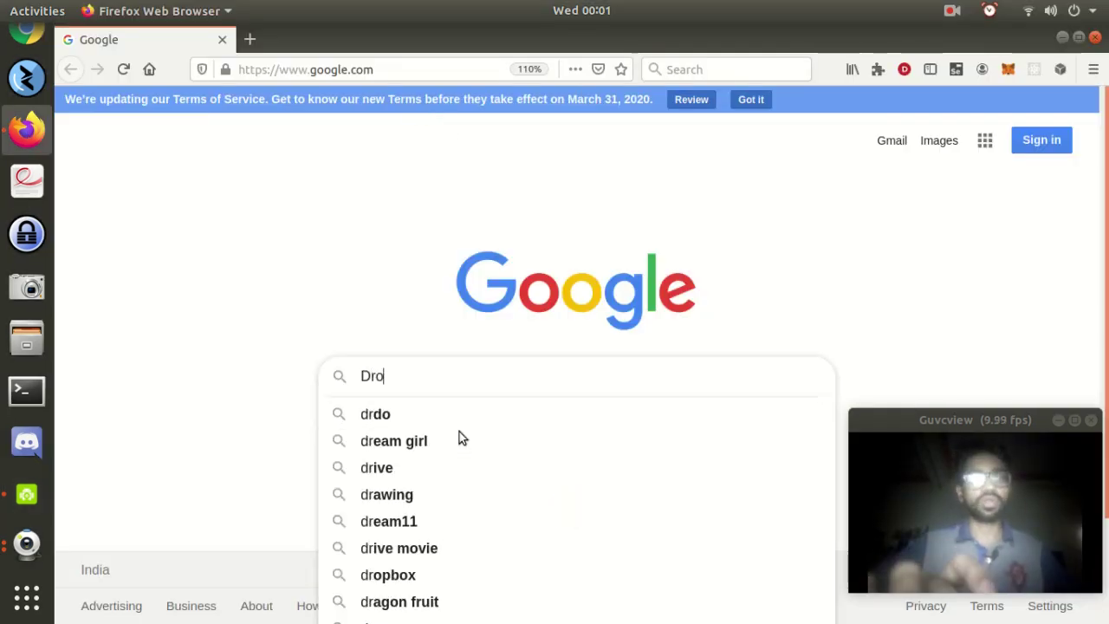
type("idcam")
key("Return")
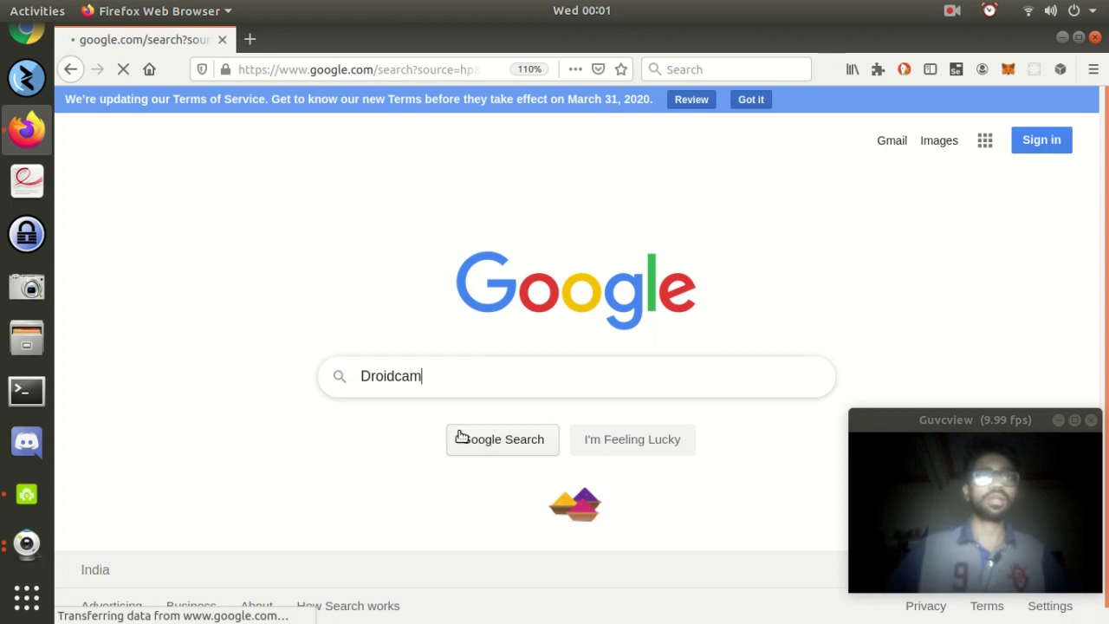
scroll(378, 251, "down", 2)
scroll(371, 286, "down", 1)
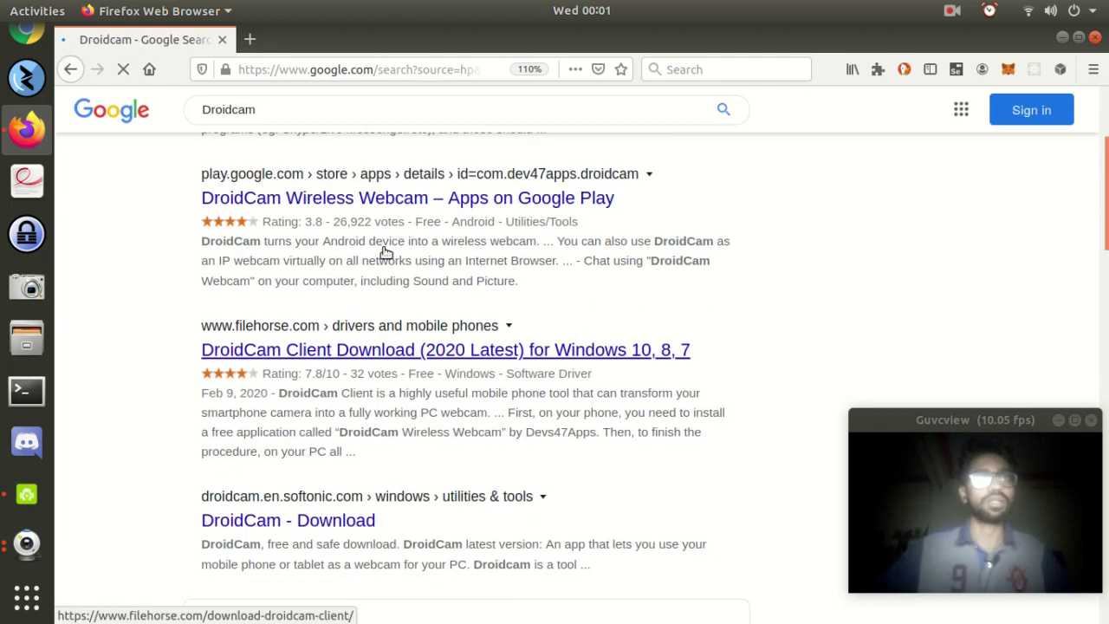
left_click(371, 204)
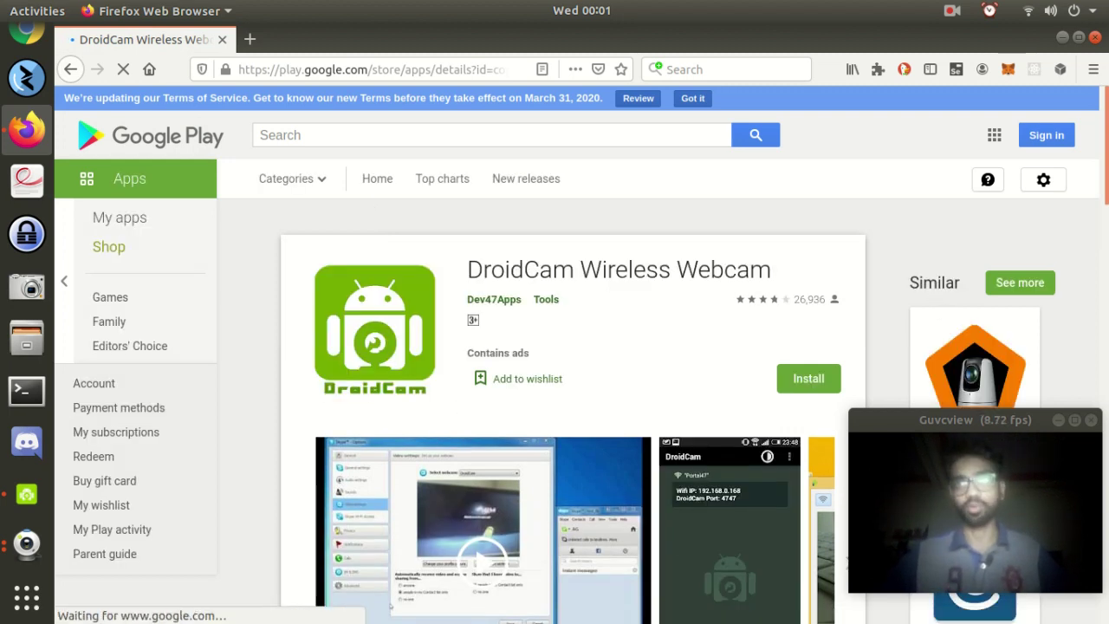
Nudge the preview down-right, return to the Droidcam results, dim the screen three steps, and scroll down
left_click_drag(975, 419, 980, 451)
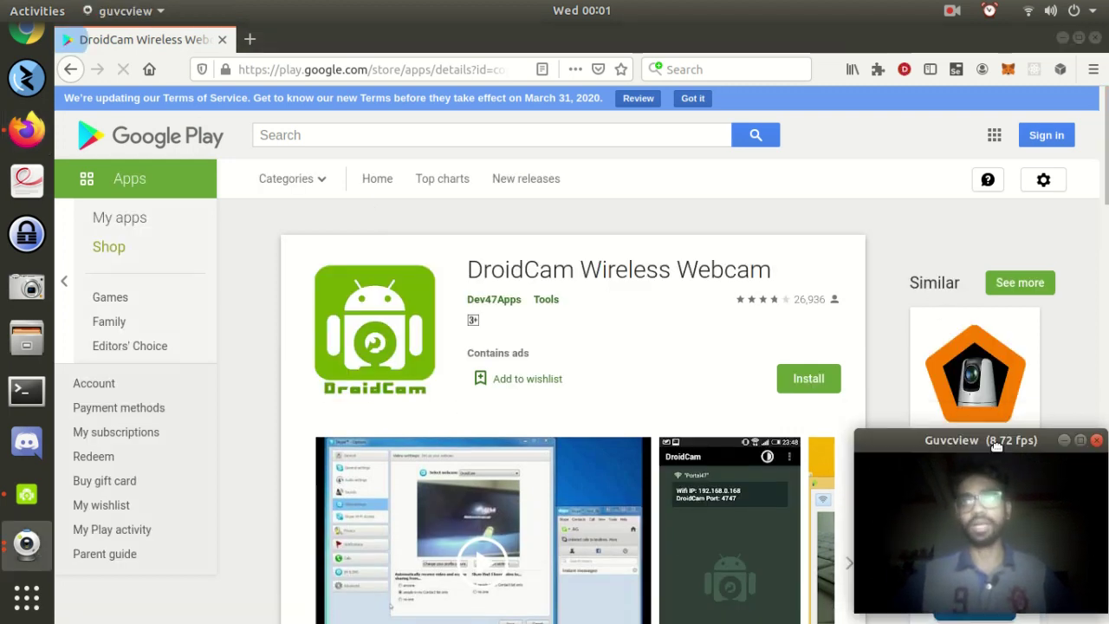
left_click(69, 75)
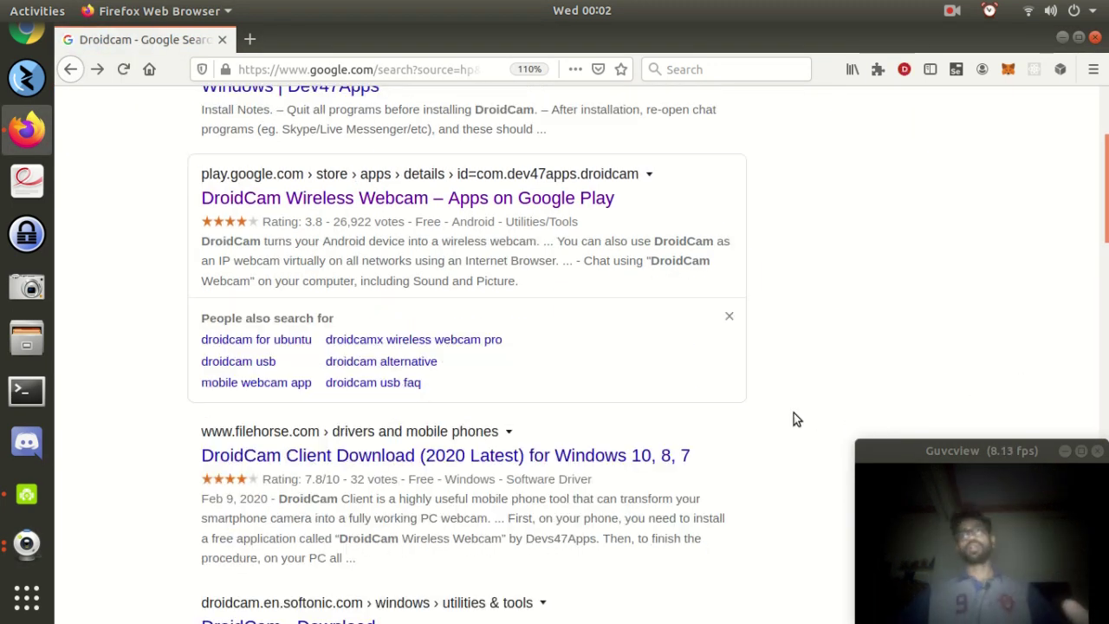
key("XF86MonBrightnessDown")
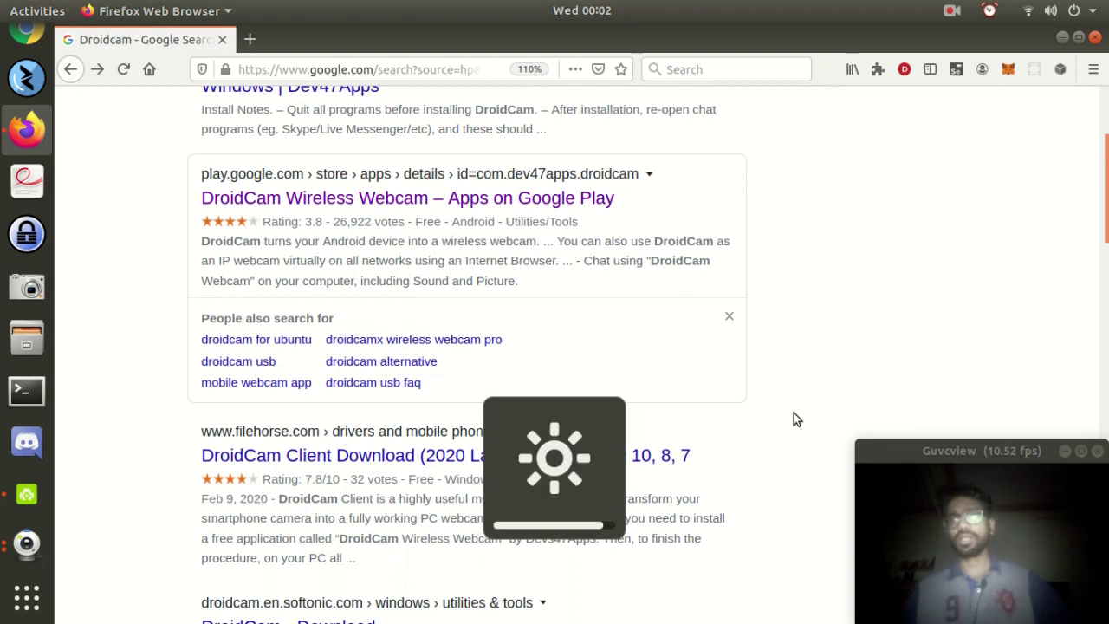
key("XF86MonBrightnessDown")
key("XF86MonBrightnessDown")
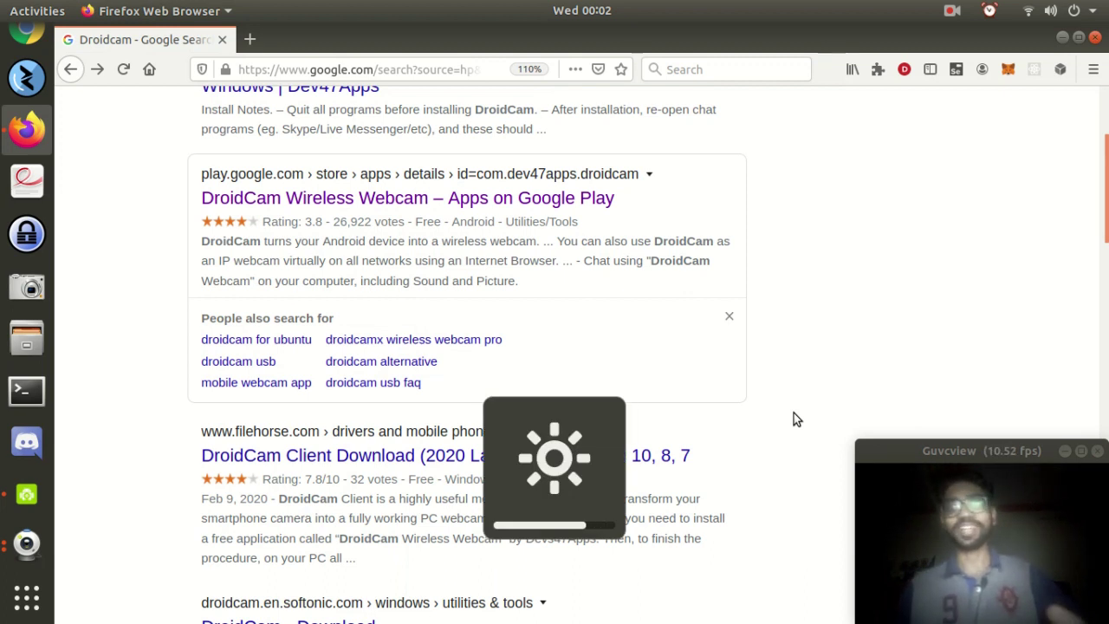
key("XF86MonBrightnessDown")
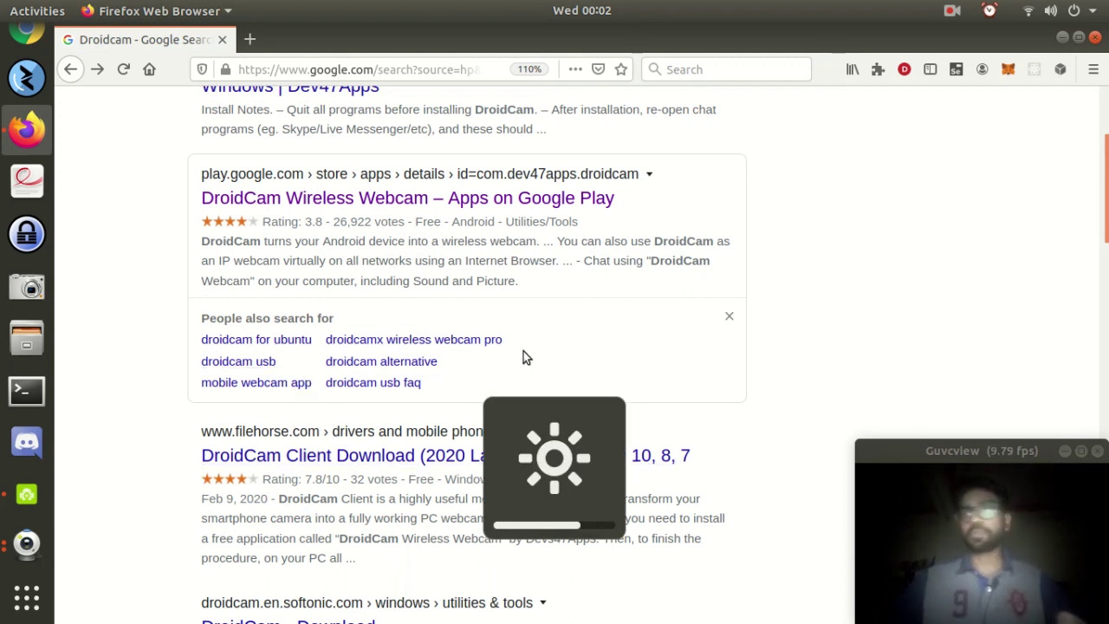
scroll(559, 371, "up", 1)
scroll(563, 371, "down", 4)
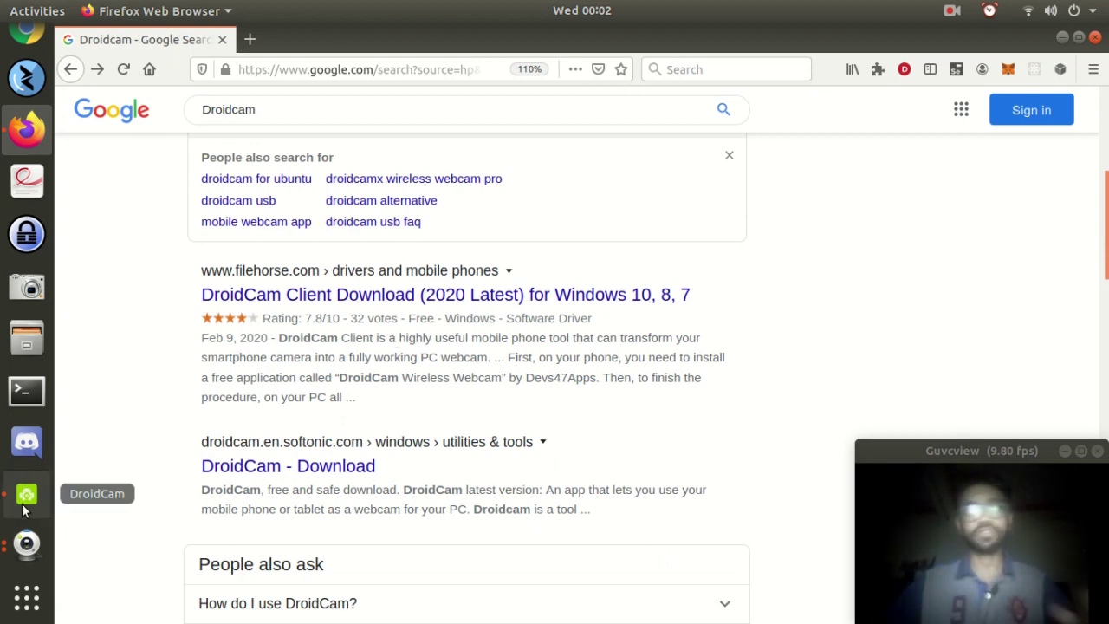
left_click(26, 494)
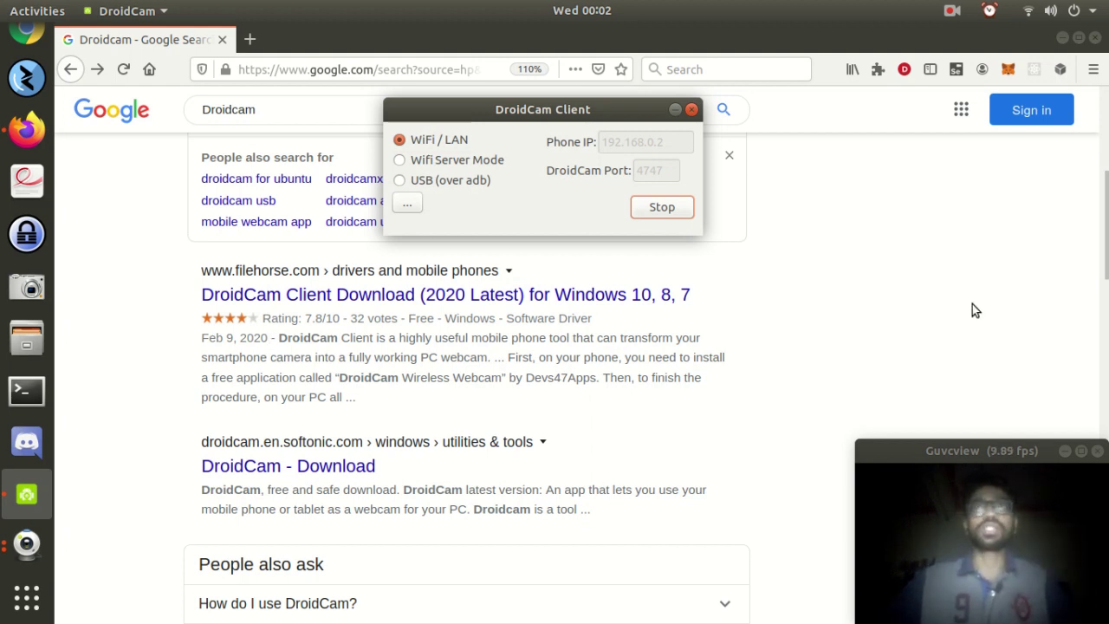
Replace the search text with 'guvcview' and run the Google search
left_click(675, 109)
left_click(327, 102)
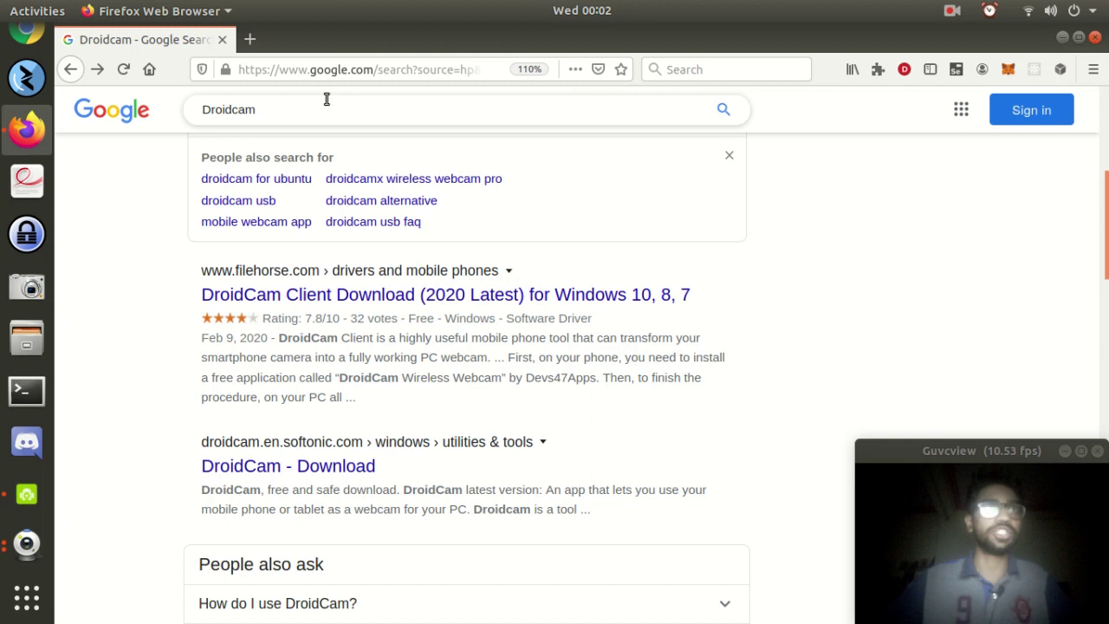
type("guvc")
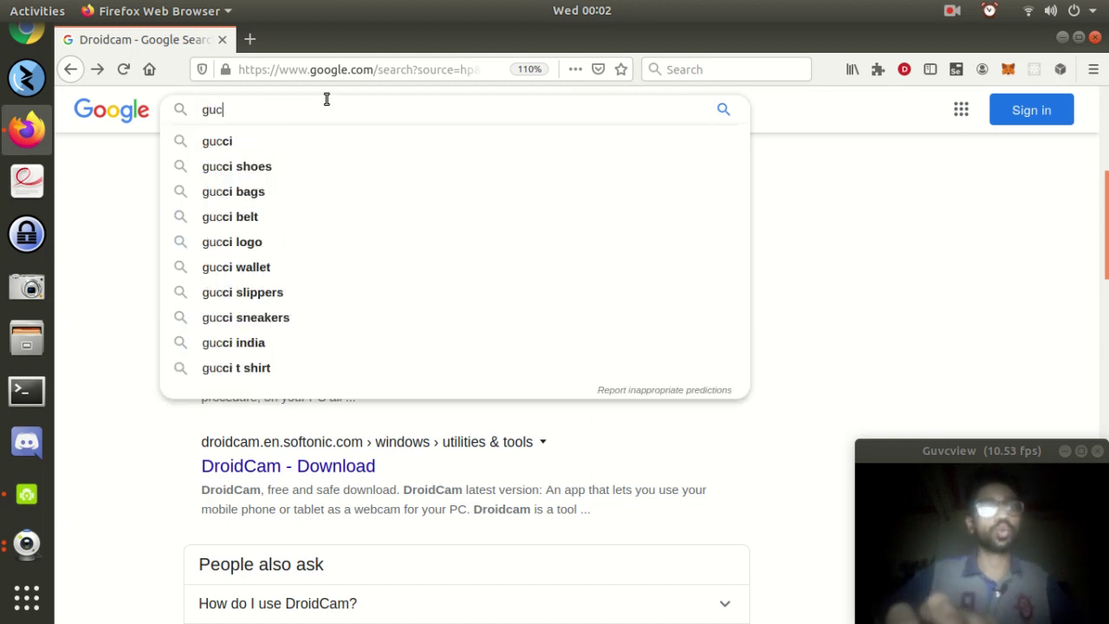
key("BackSpace")
type("vcview")
key("Return")
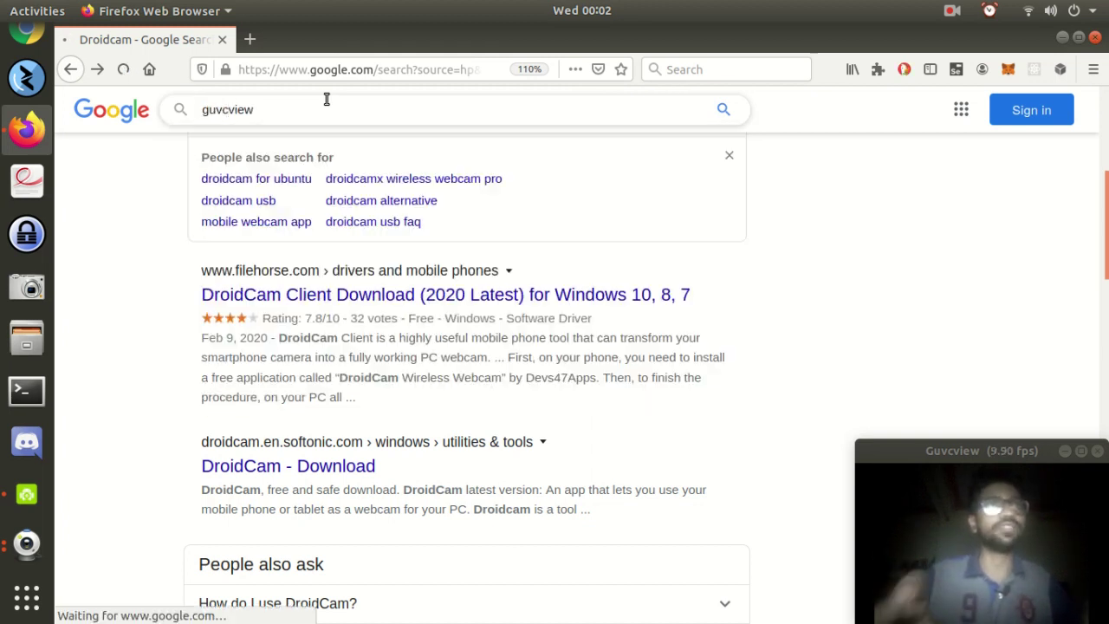
Open the Guvcview – Wikipedia result and scroll through the article's introduction
scroll(832, 311, "down", 2)
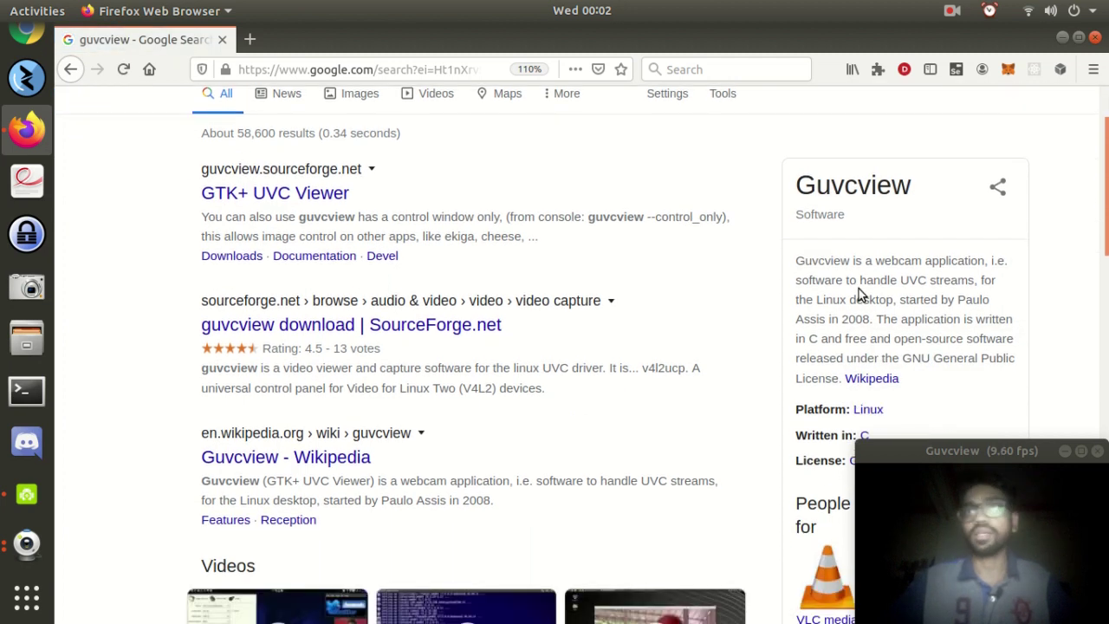
scroll(866, 286, "down", 2)
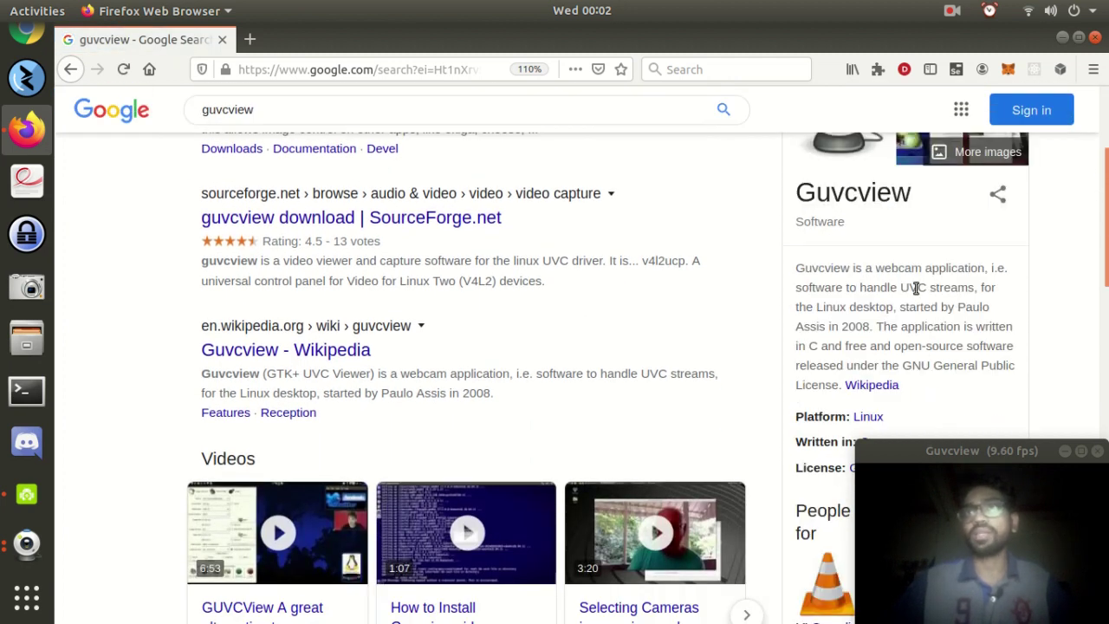
scroll(371, 374, "down", 1)
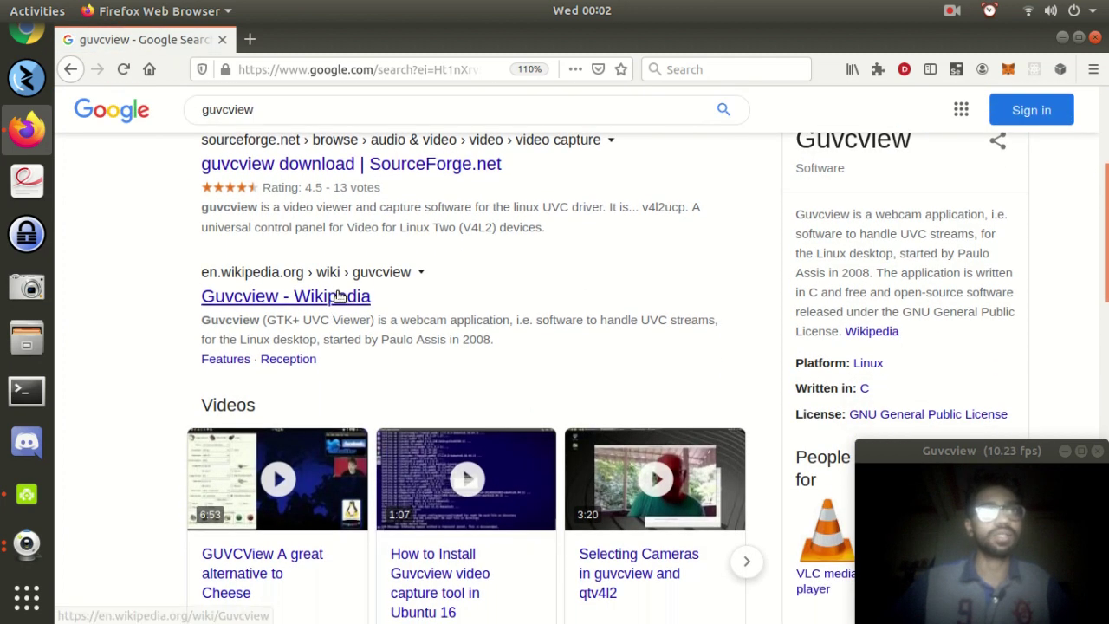
left_click(337, 297)
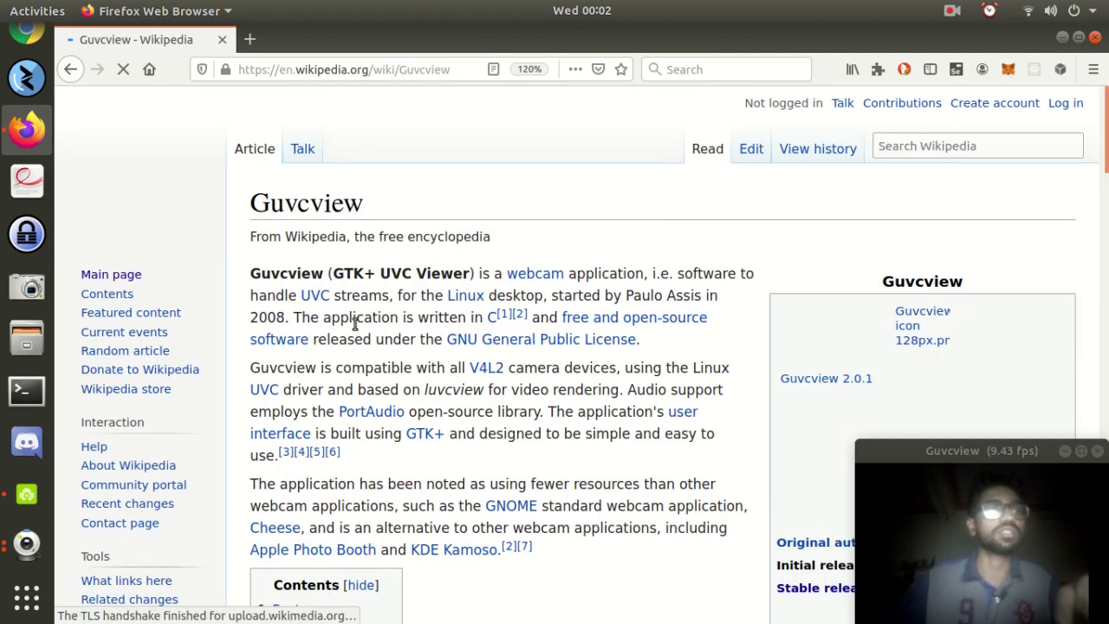
scroll(390, 286, "down", 2)
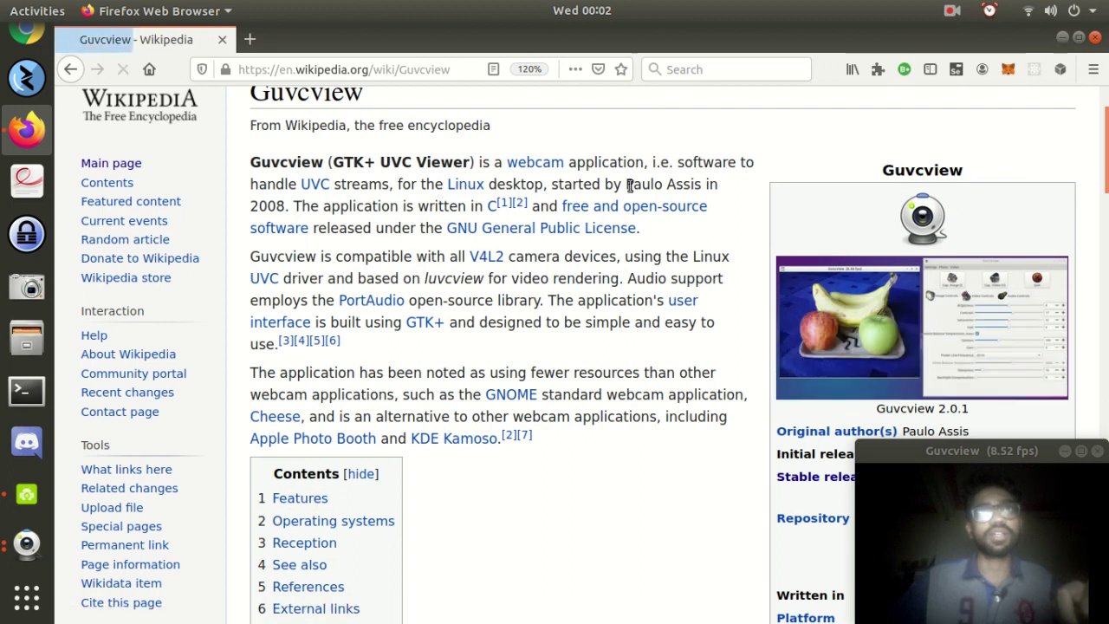
scroll(280, 324, "down", 2)
scroll(529, 364, "up", 1)
scroll(529, 364, "up", 1)
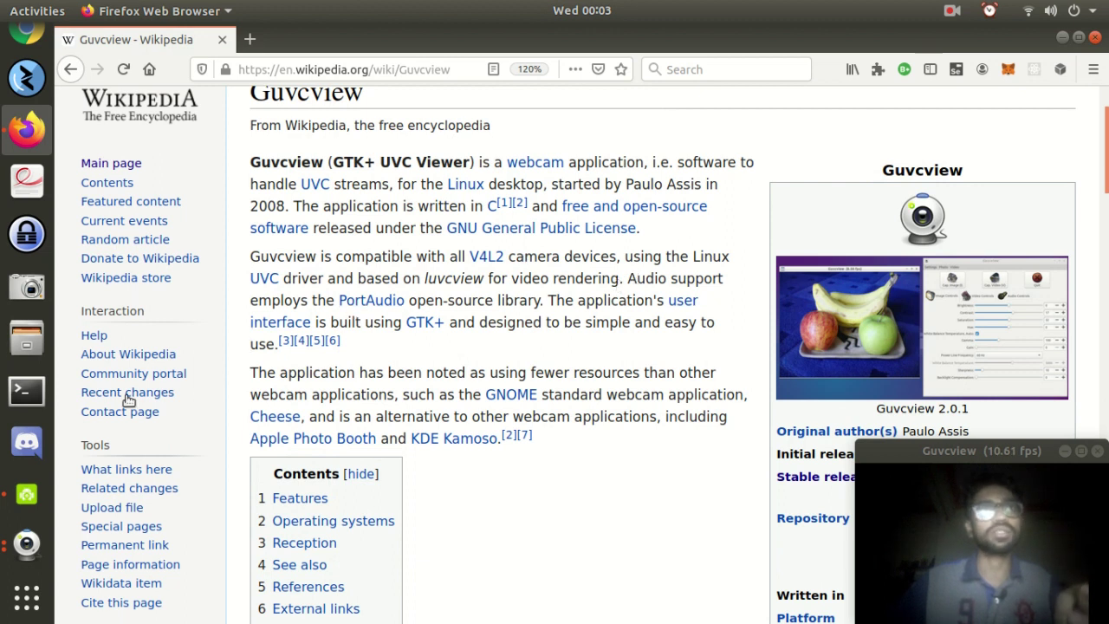
Bring the Guvcview control window forward and show its Video Controls tab with the filter list
left_click(19, 553)
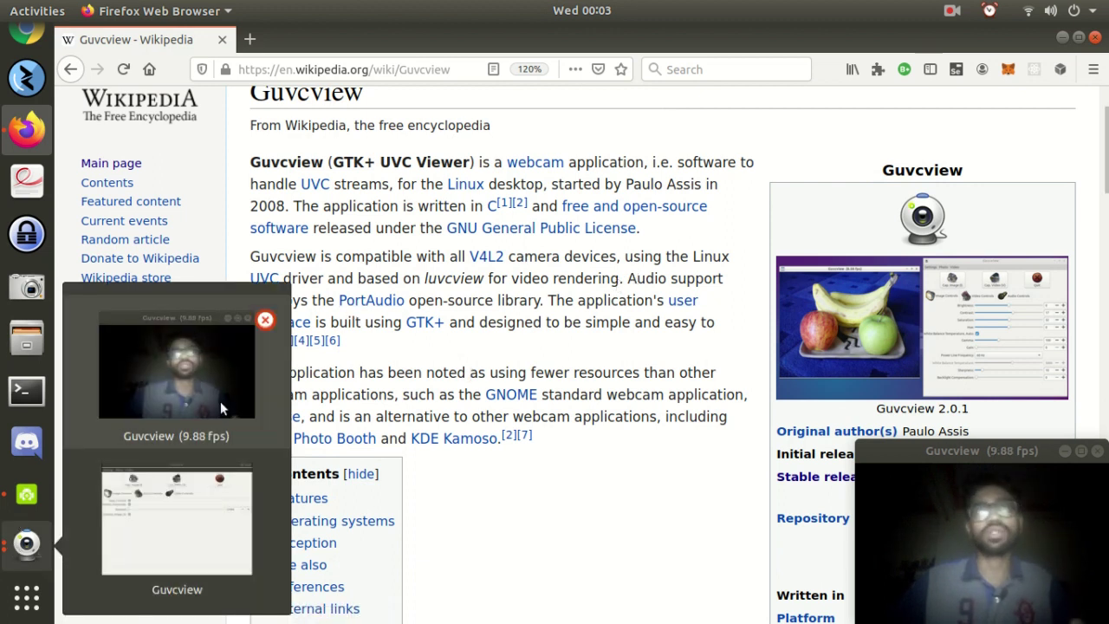
left_click(187, 508)
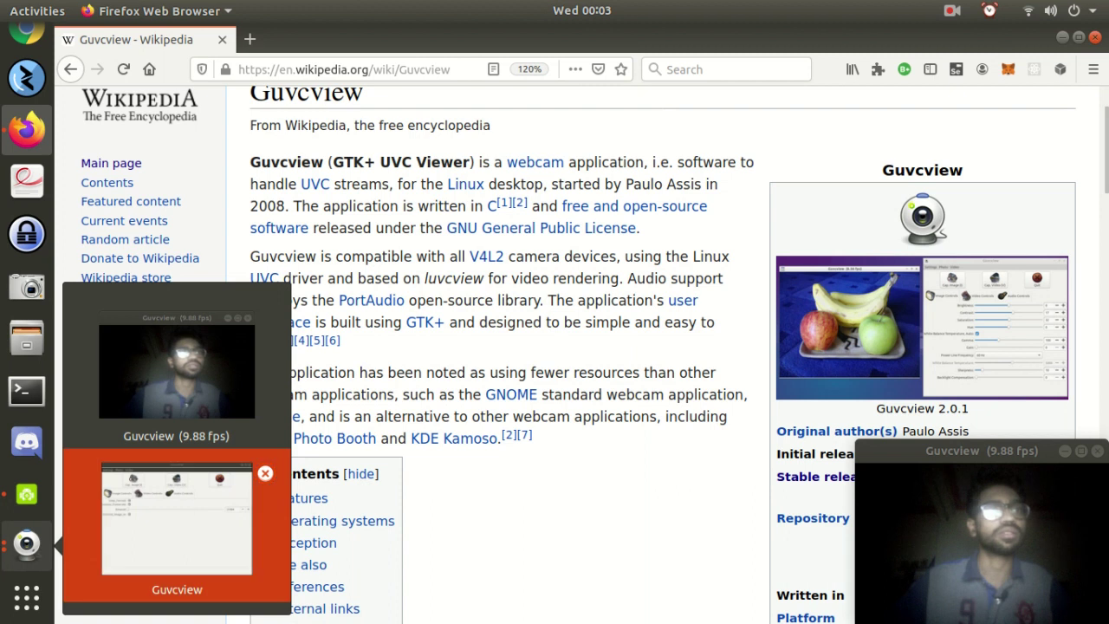
left_click(293, 177)
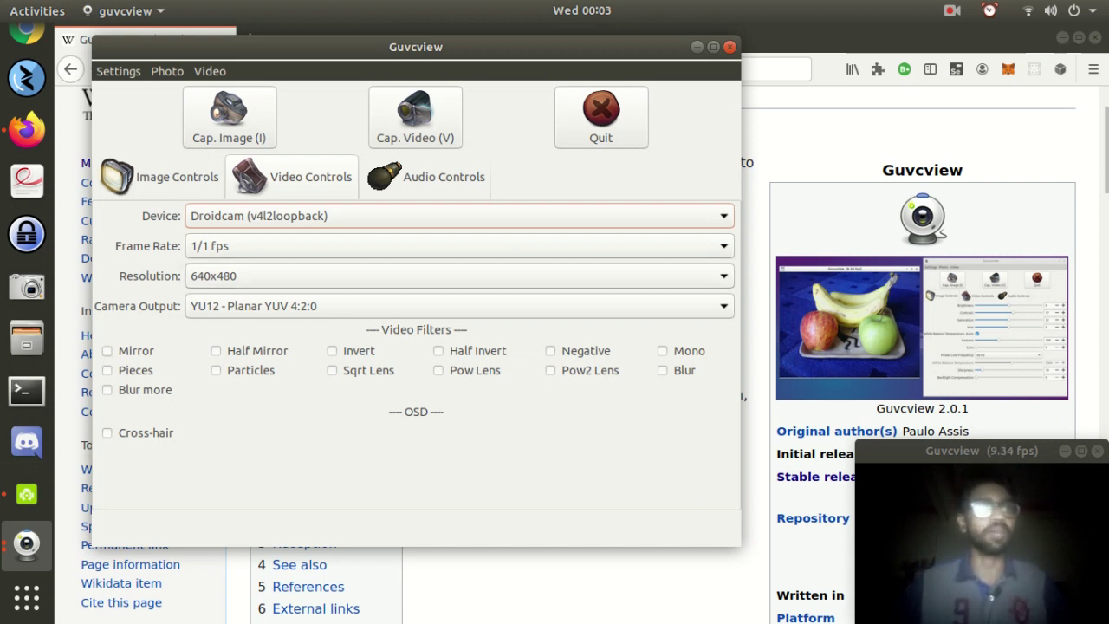
left_click(459, 245)
left_click(459, 245)
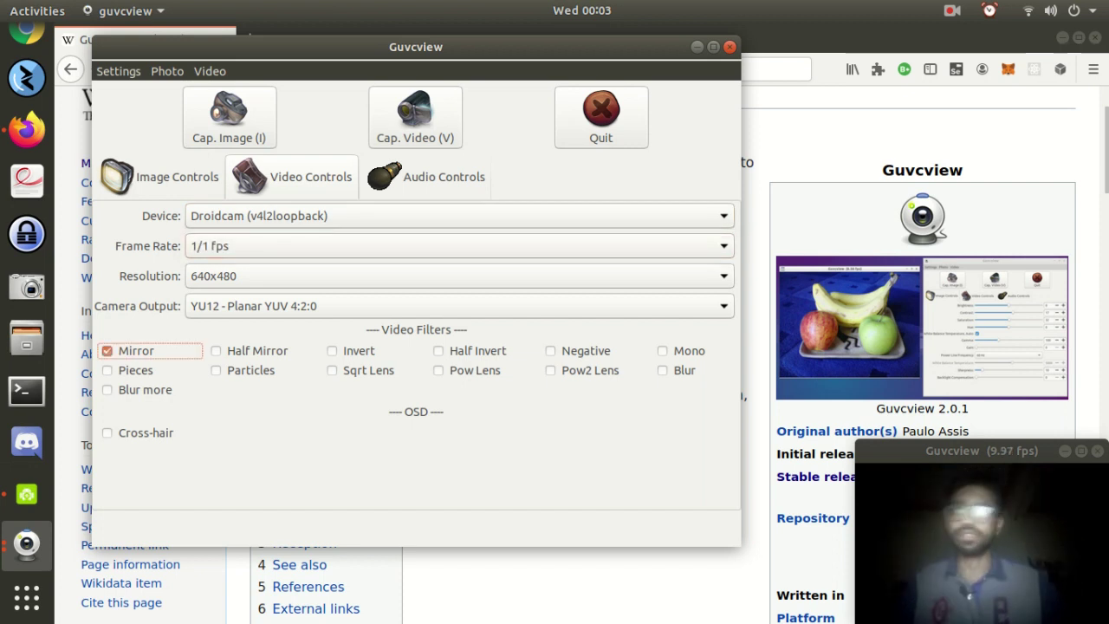
key("space")
key("Tab")
key("space")
key("space")
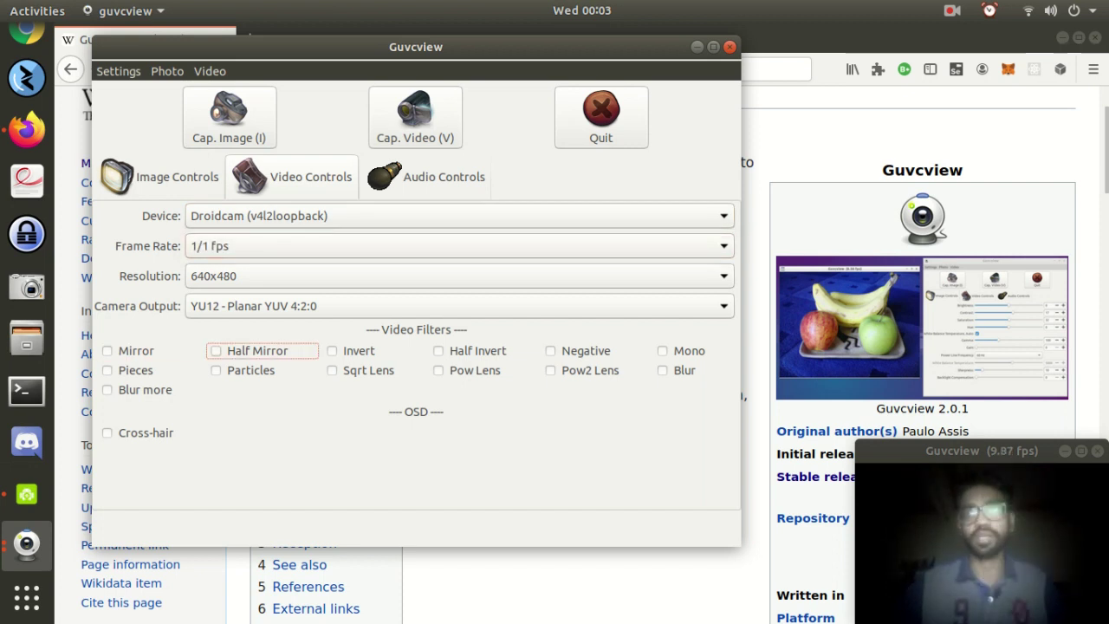
key("Tab")
key("Tab")
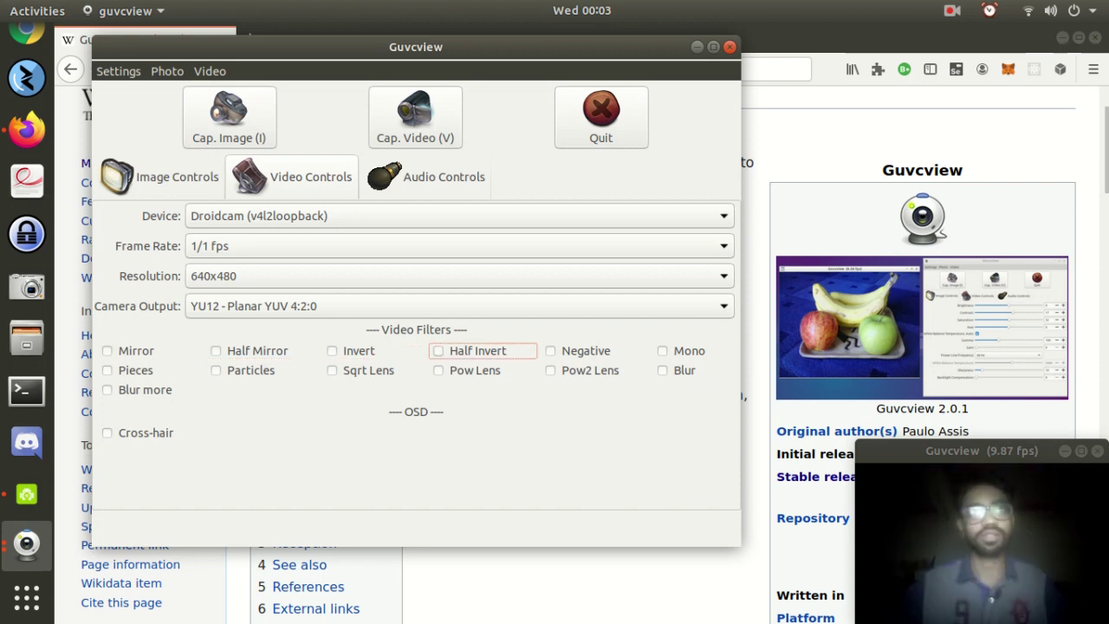
key("Tab")
key("Tab")
key("space")
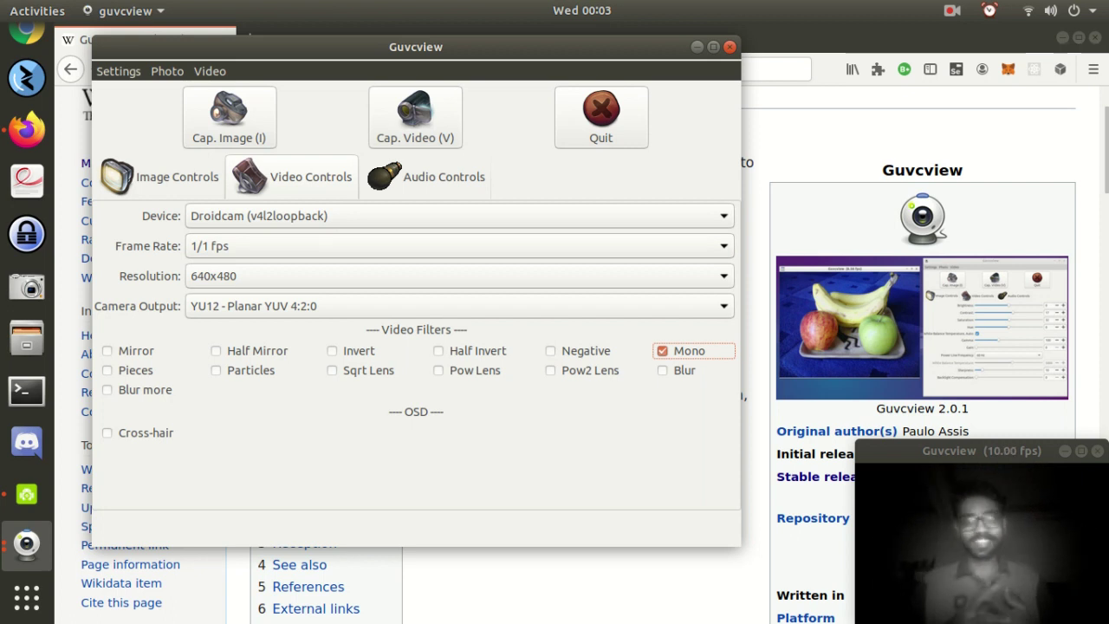
key("space")
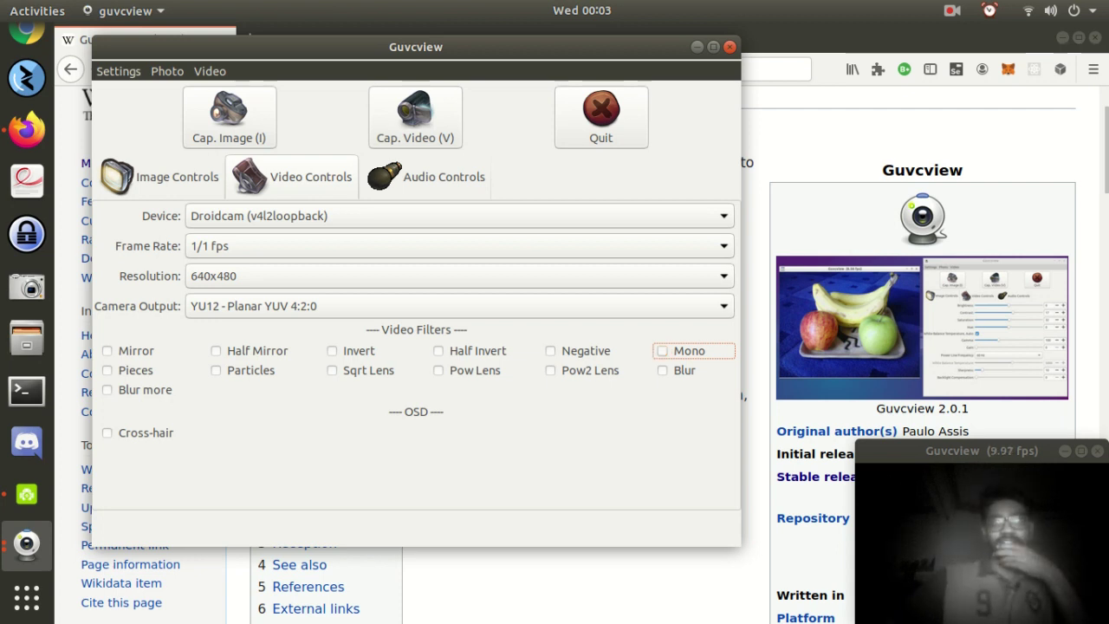
key("Down")
key("space")
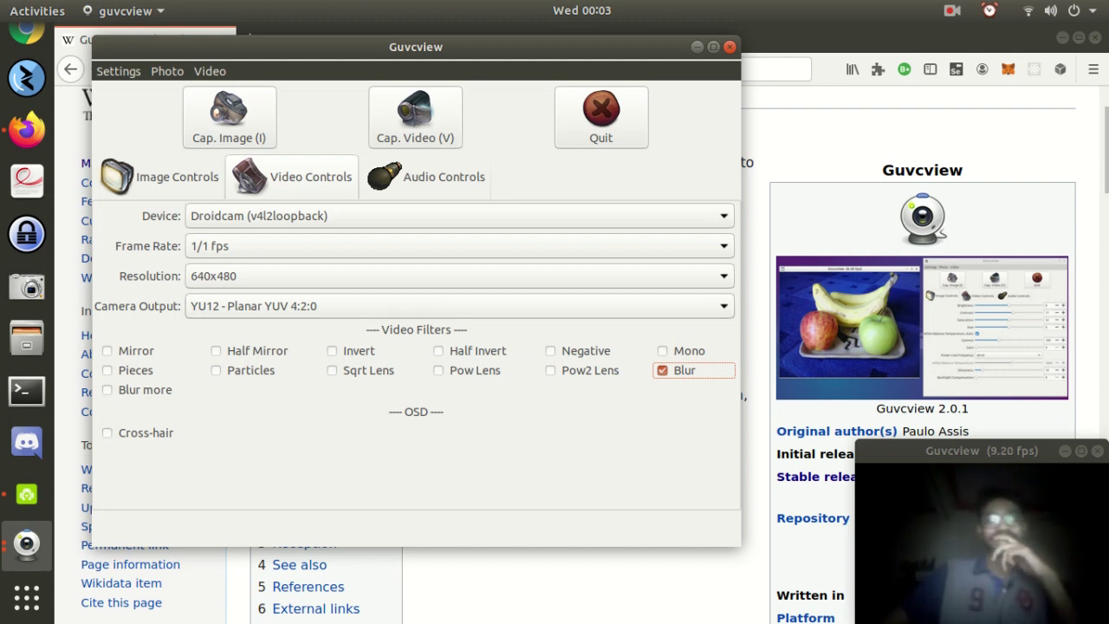
key("space")
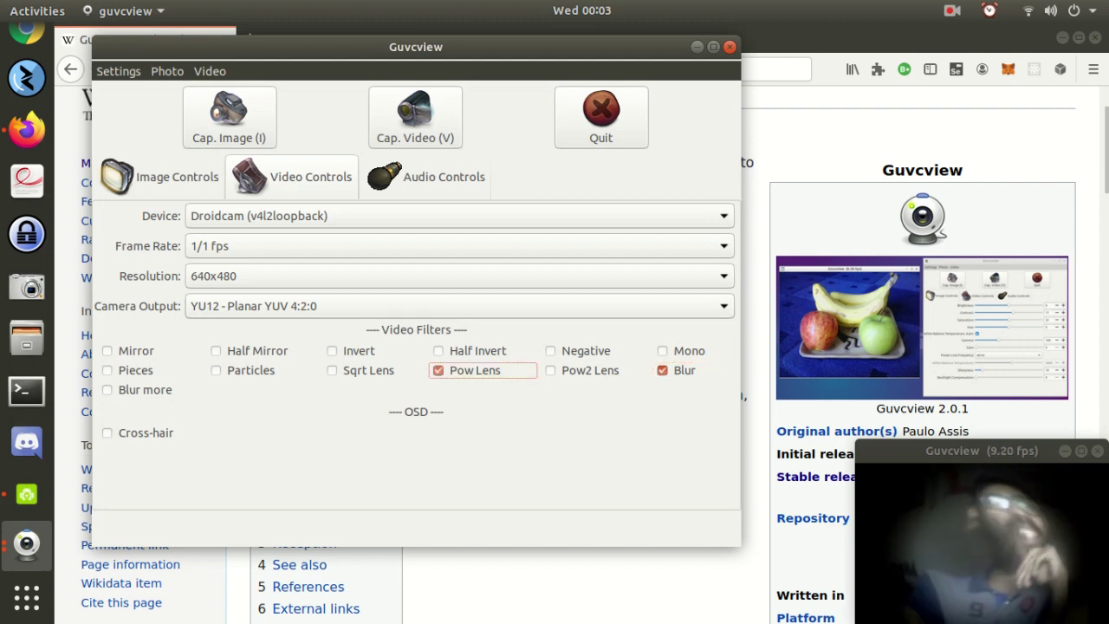
key("space")
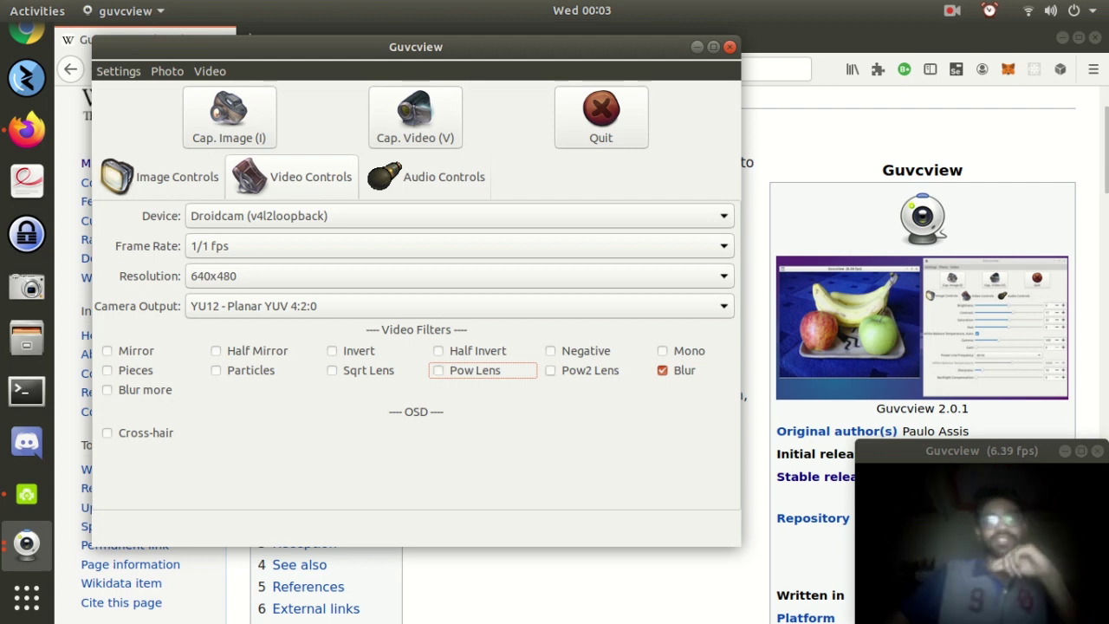
key("shift+Tab")
key("space")
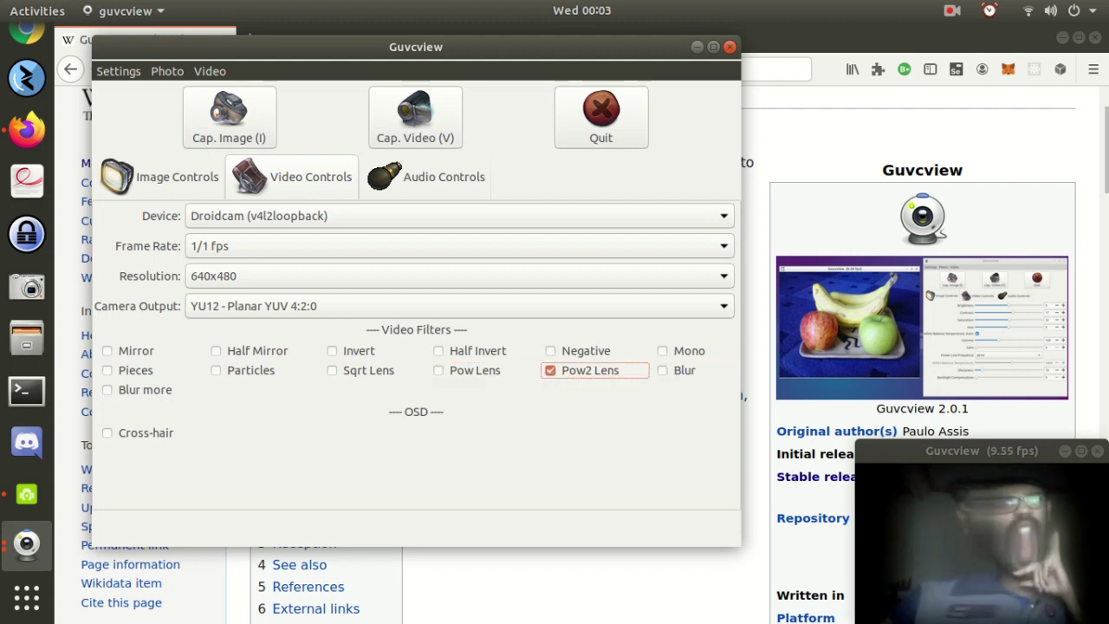
key("space")
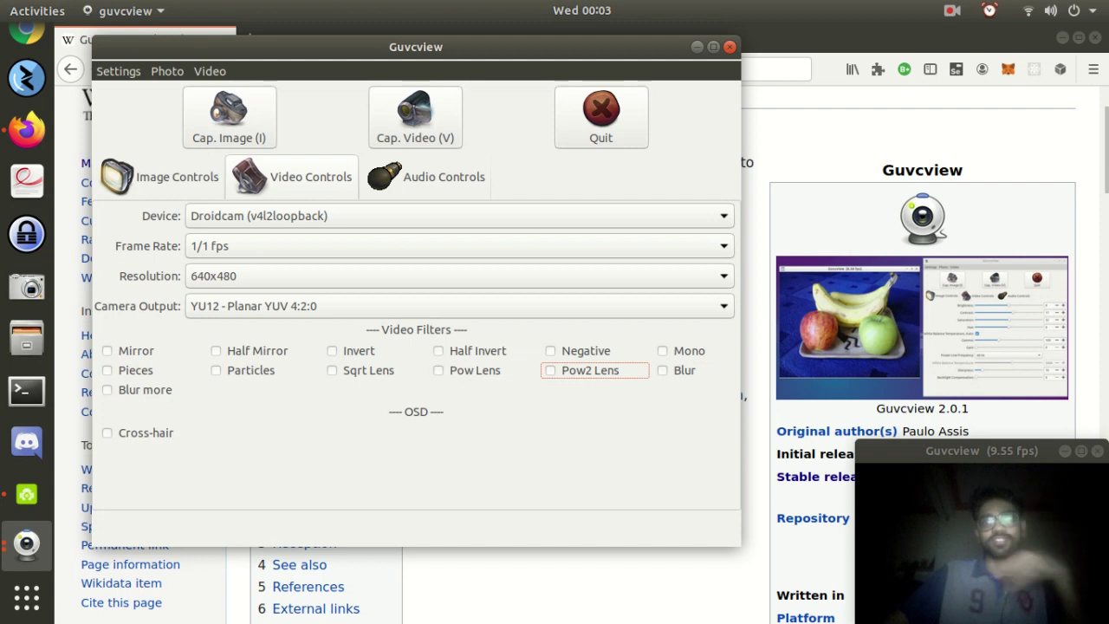
Try the Sqrt Lens, Cross-hair and Particles filters, ending with only Pieces enabled
left_click(331, 369)
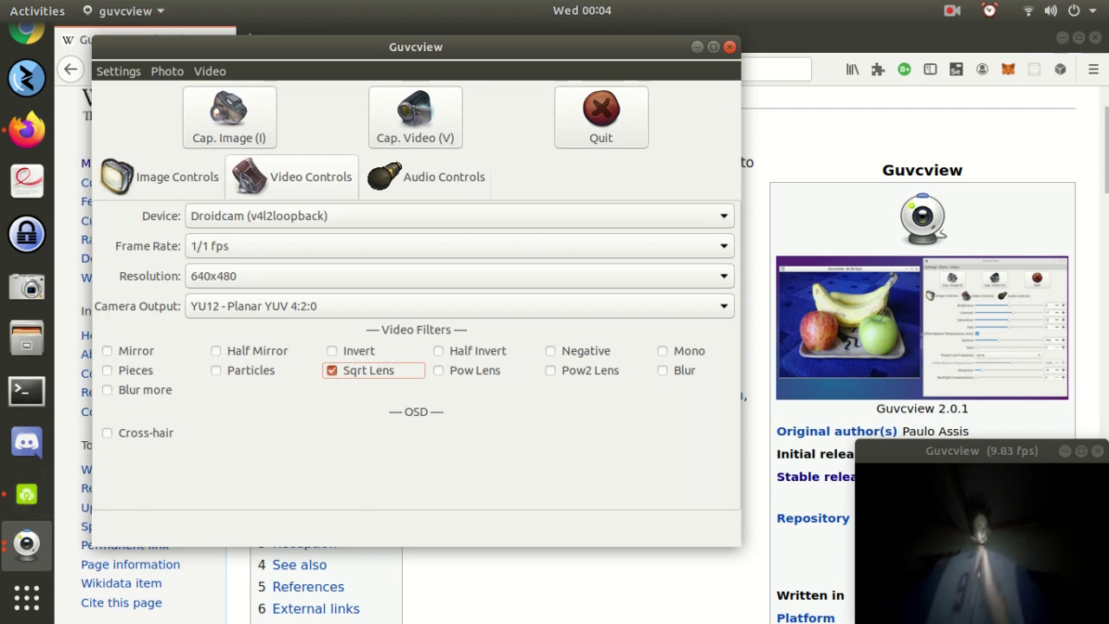
key("Down")
key("space")
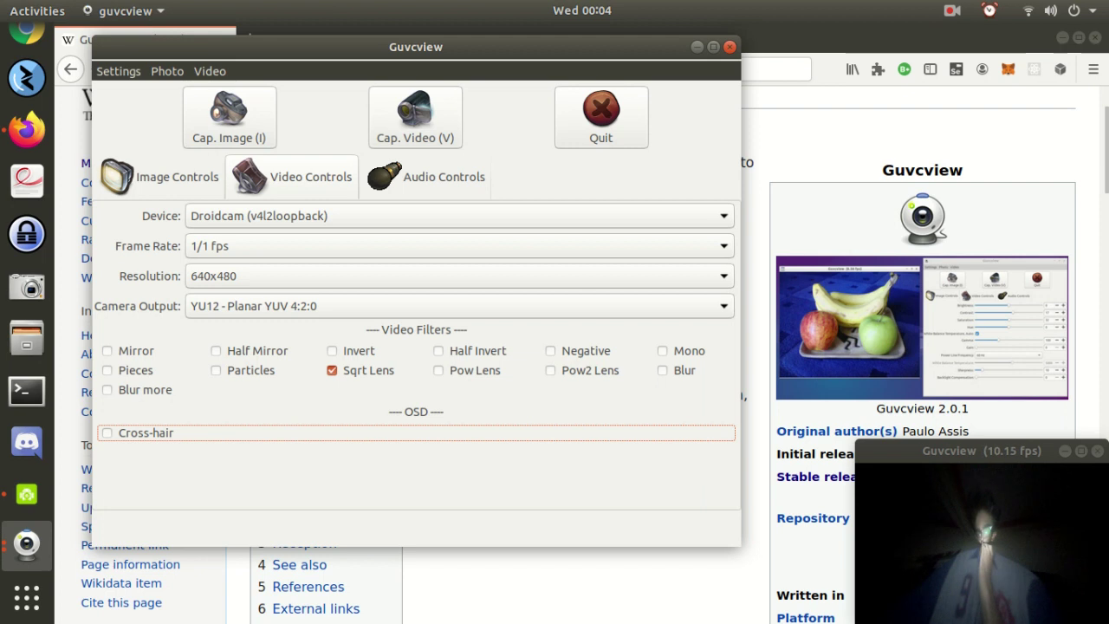
key("Up")
key("space")
key("Left")
key("space")
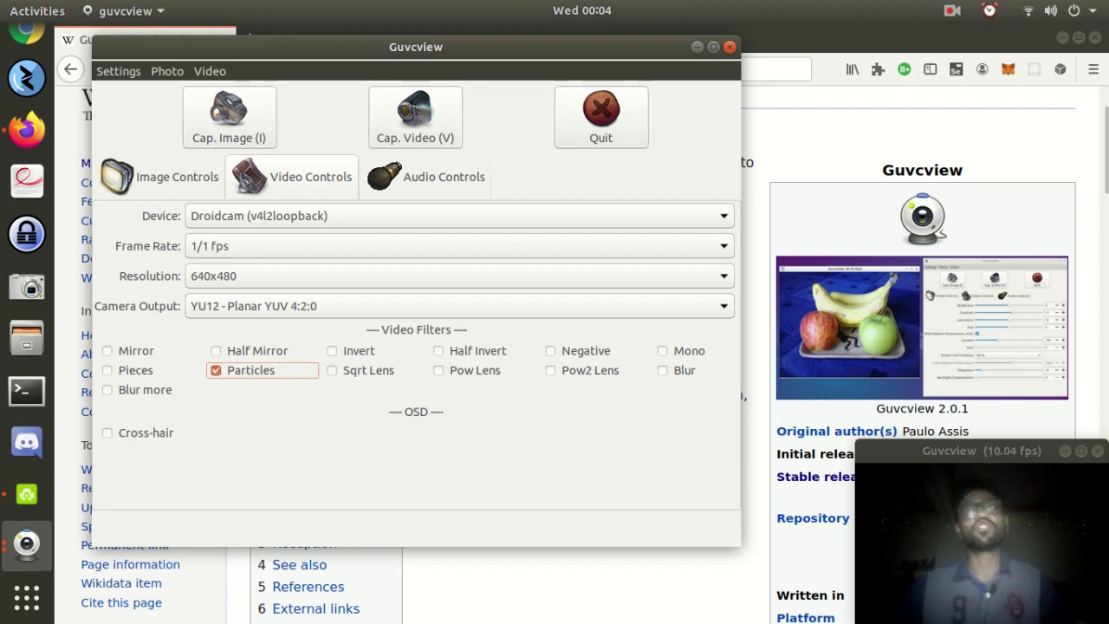
key("Left")
key("space")
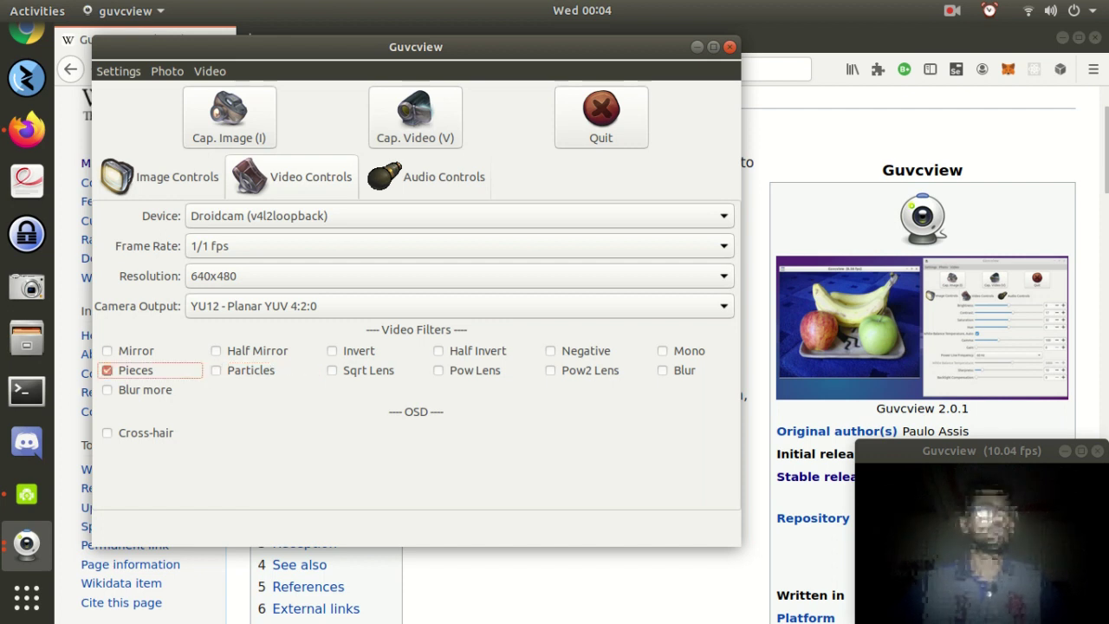